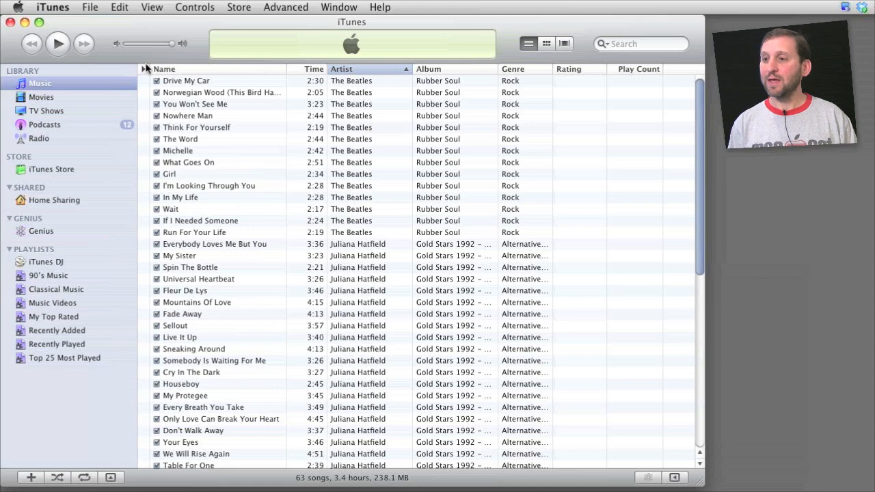
- Sort the music library by Name, by Album and by Genre in turn
left_click(180, 70)
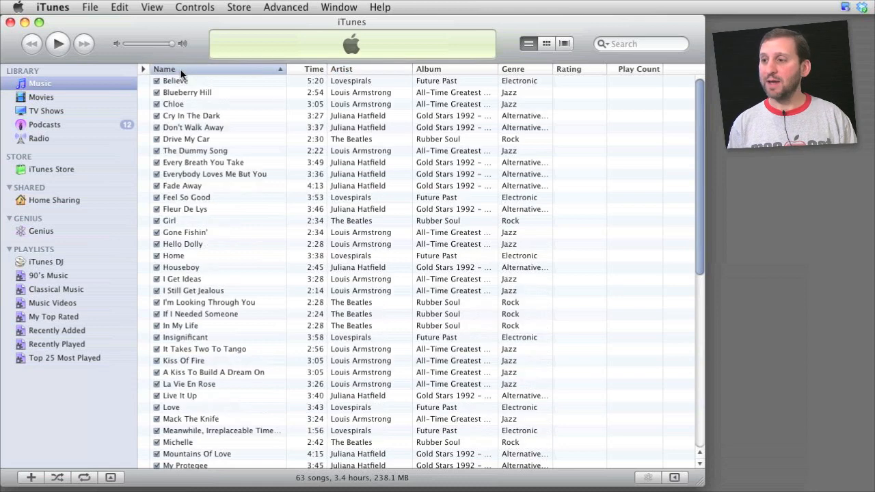
left_click(456, 70)
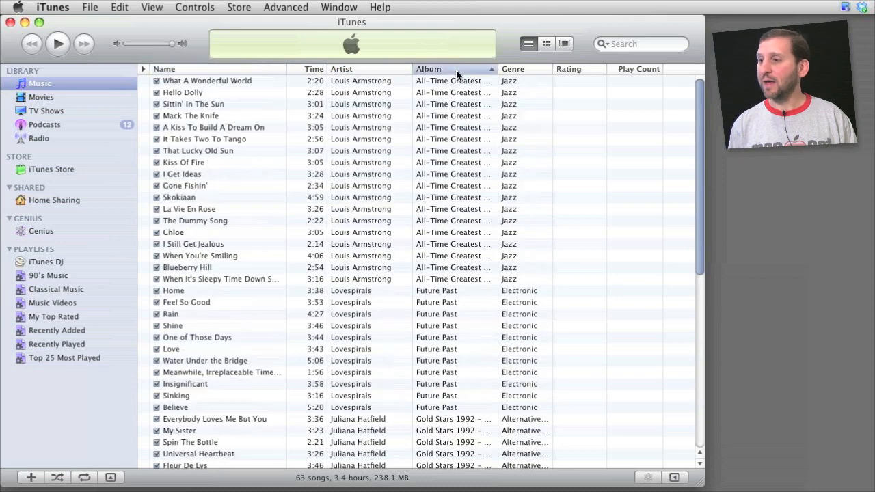
left_click(520, 70)
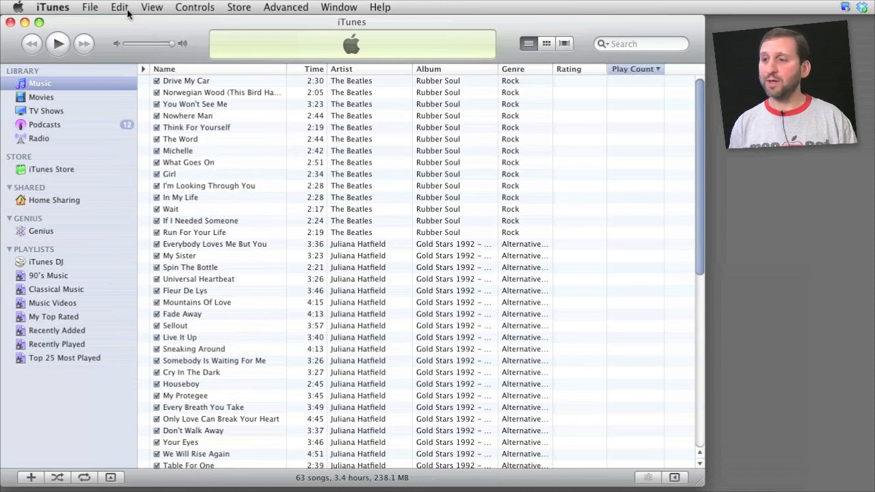
- Show the Date Added column and hide the Genre column in the music list's view options
left_click(151, 7)
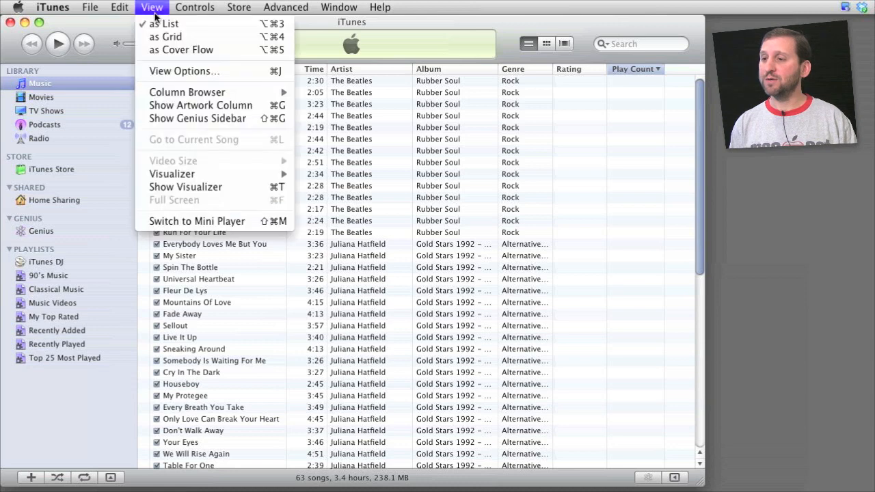
left_click(183, 73)
left_click_drag(503, 199, 261, 96)
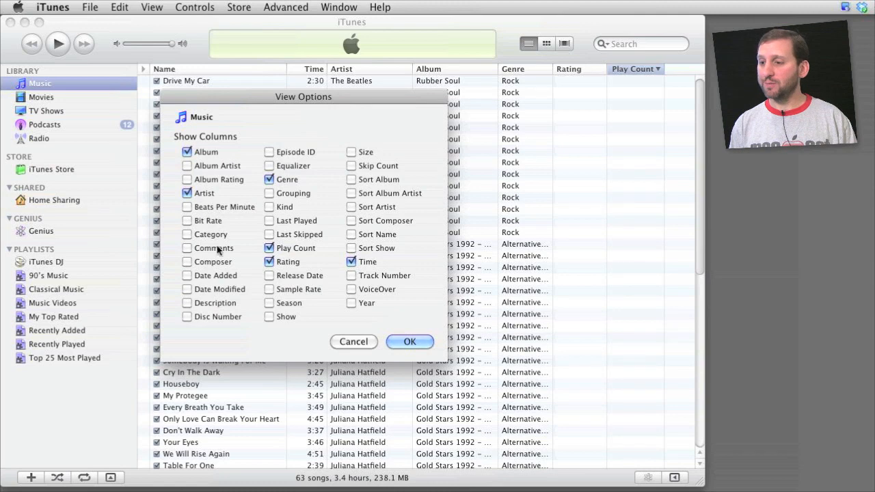
left_click(187, 276)
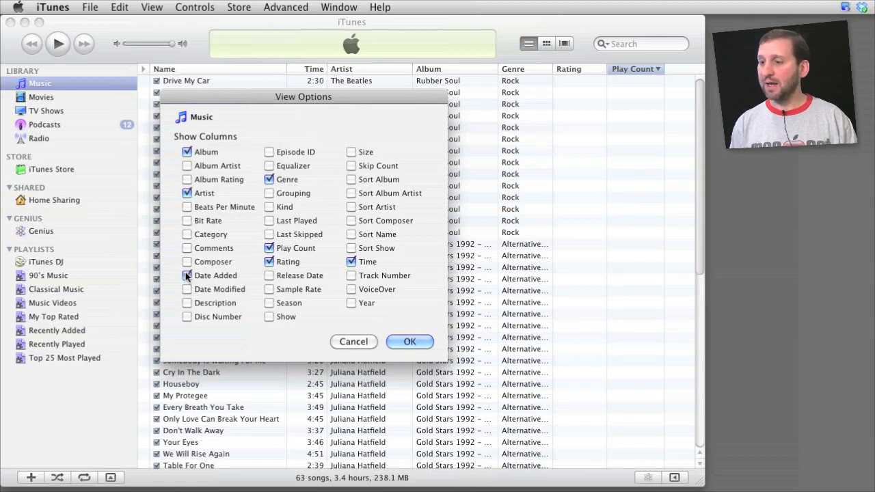
left_click(269, 179)
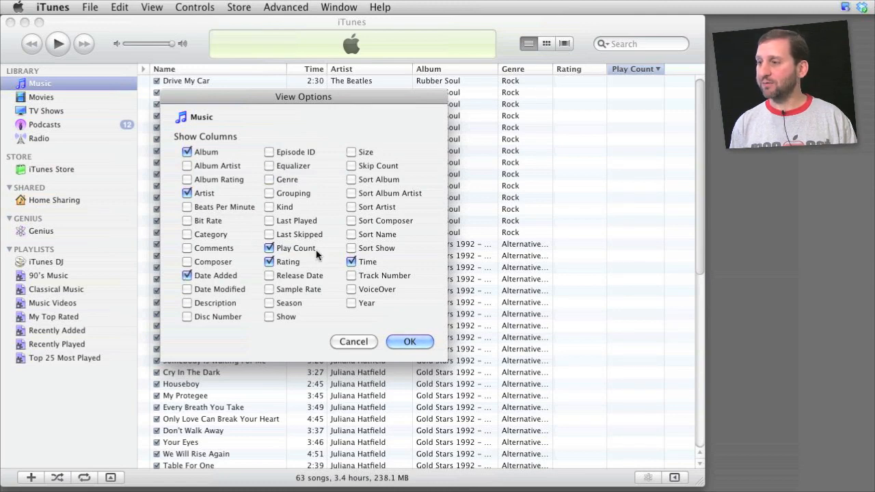
left_click(410, 342)
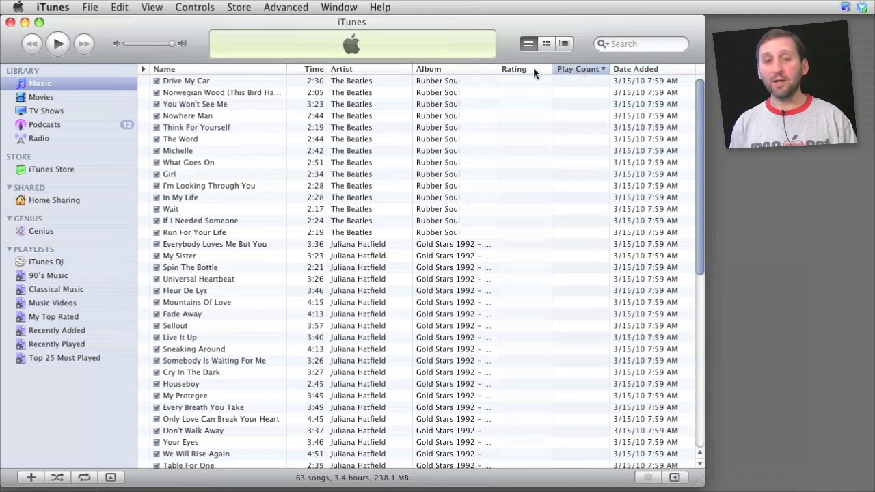
- Move the Date Added column directly after the Name column and narrow it slightly
left_click(651, 71)
left_click_drag(651, 70, 324, 69)
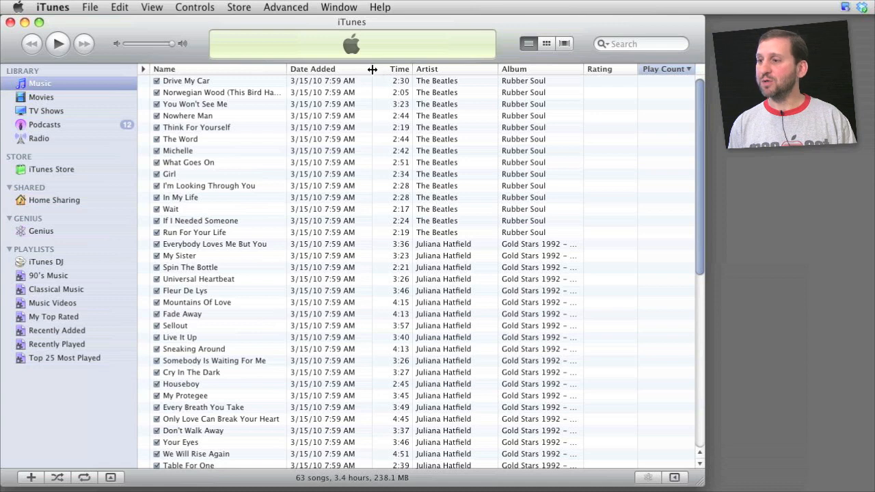
mouse_move(372, 69)
left_mouse_down()
mouse_move(356, 69)
mouse_move(404, 69)
mouse_move(366, 69)
left_mouse_up()
- Show the album artwork column and browse the songs sorted by Artist and by Name
left_click(419, 69)
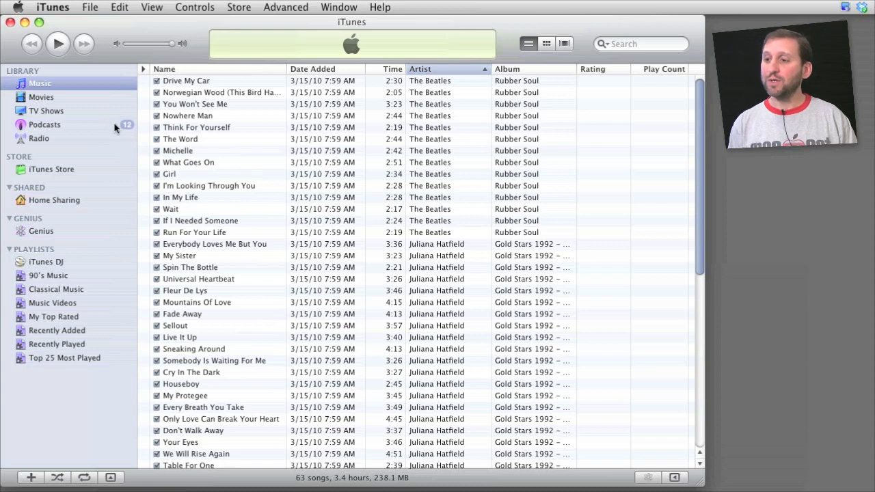
left_click(143, 69)
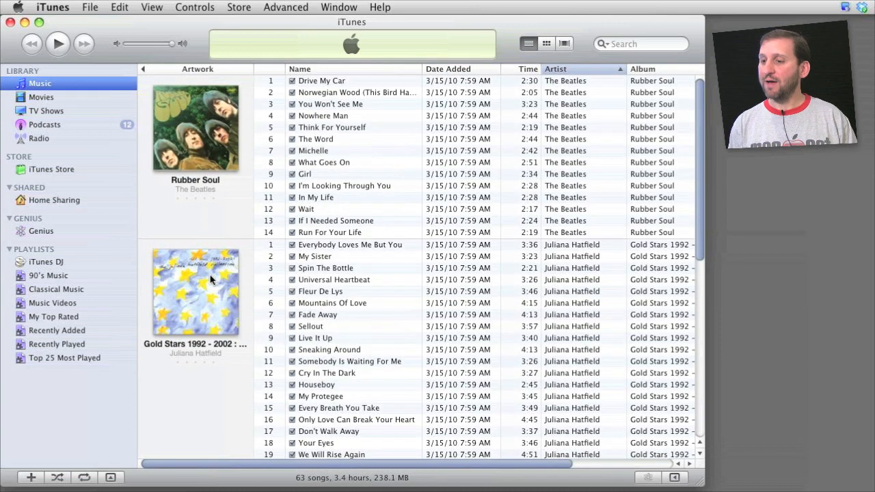
left_click_drag(700, 219, 680, 432)
scroll(680, 432, "up", 15)
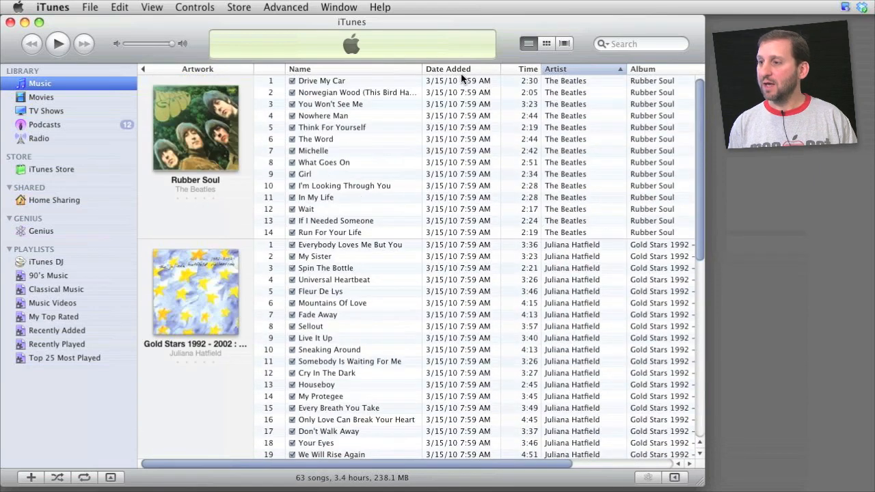
left_click(363, 70)
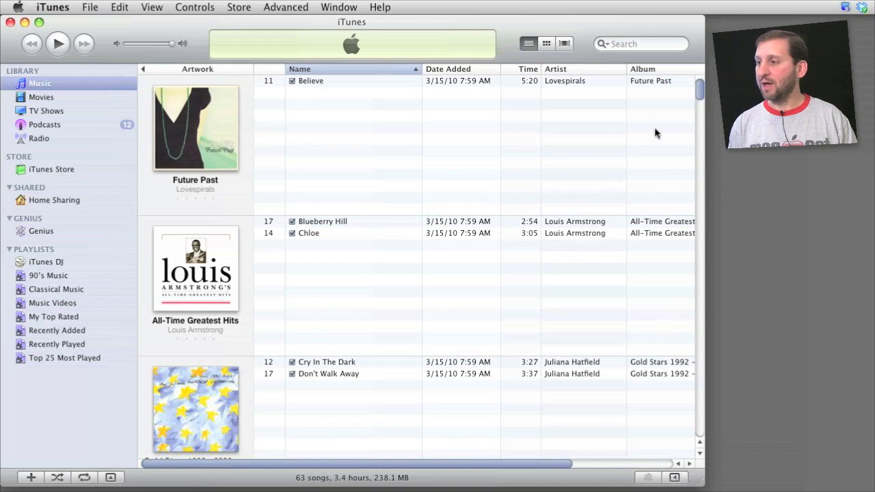
left_click_drag(699, 83, 700, 248)
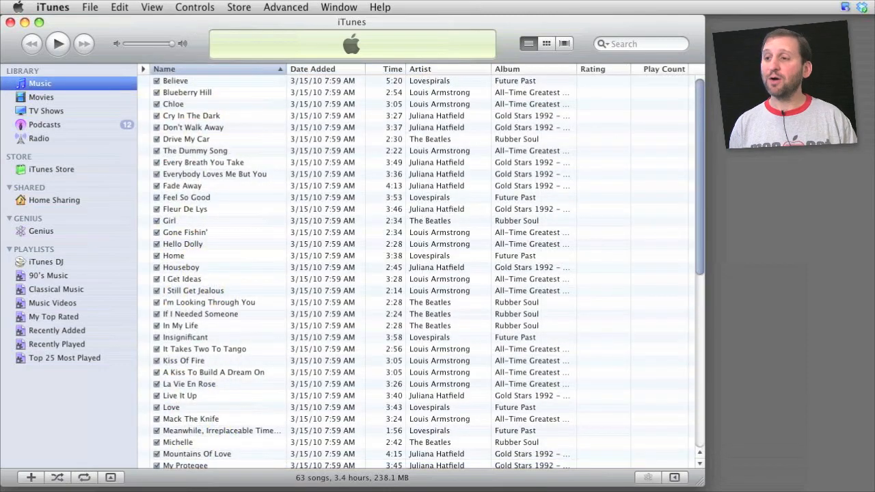
- Show the column browser beside the song list
left_click(152, 6)
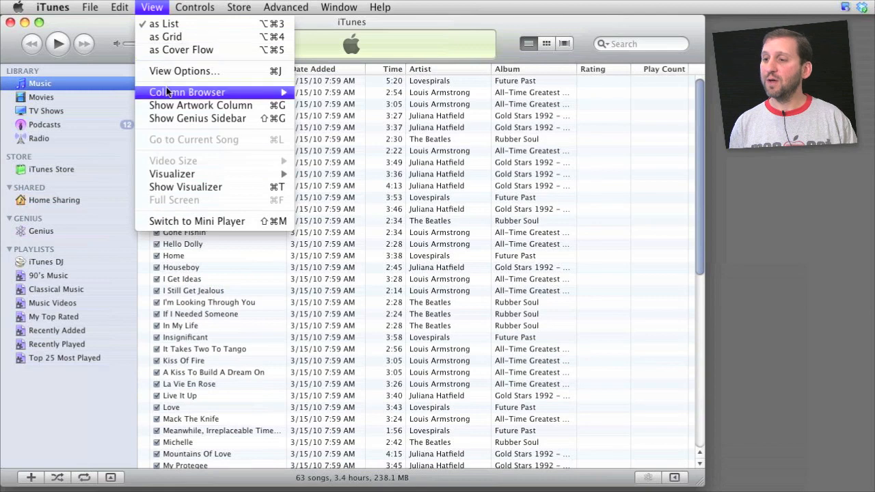
mouse_move(166, 88)
left_click(354, 91)
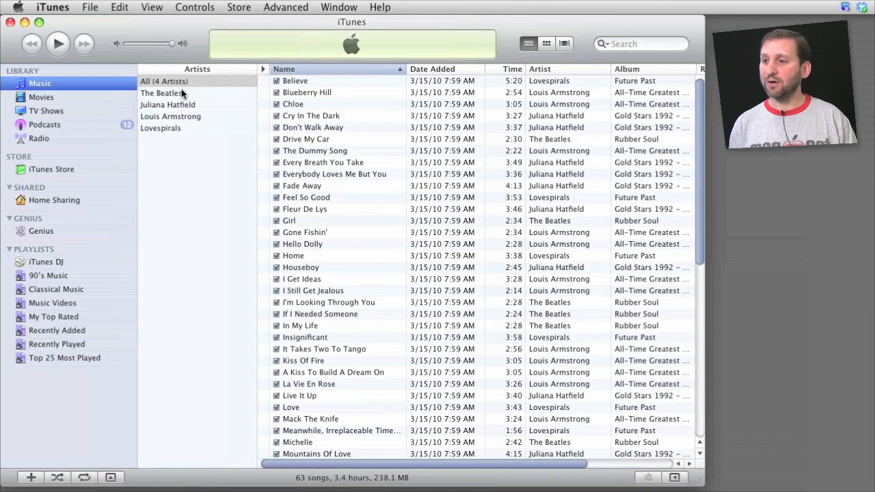
- Browse the songs of each artist in the column browser, from The Beatles to Lovespirals and back to The Beatles
left_click(170, 93)
left_click(172, 104)
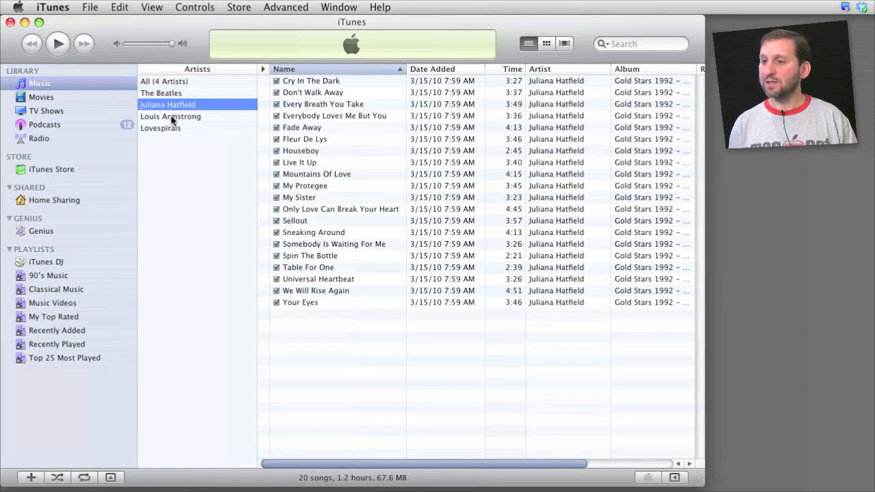
left_click(171, 116)
left_click(171, 128)
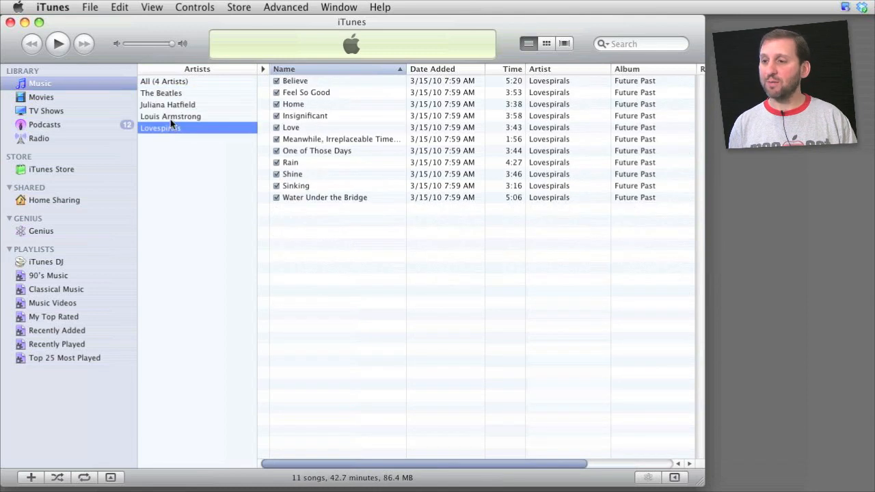
left_click(170, 117)
left_click(171, 104)
left_click(170, 95)
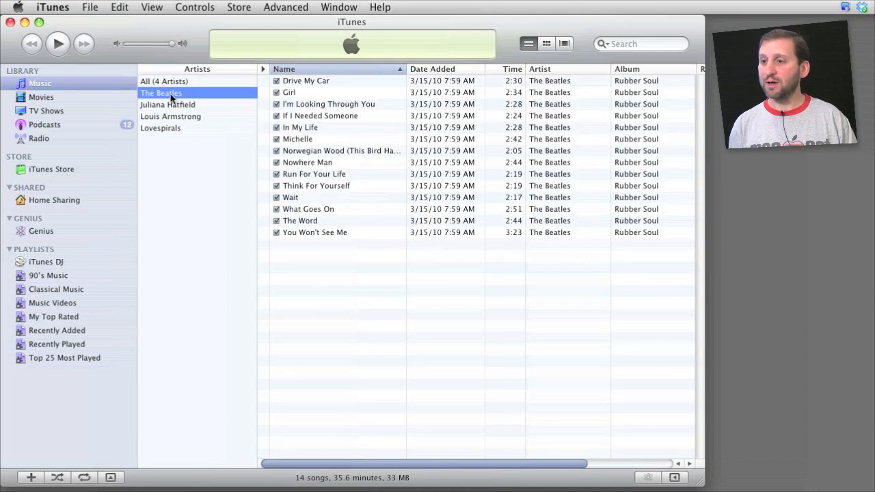
- Add Genres and Albums columns to the column browser alongside Artists
left_click(151, 7)
mouse_move(169, 92)
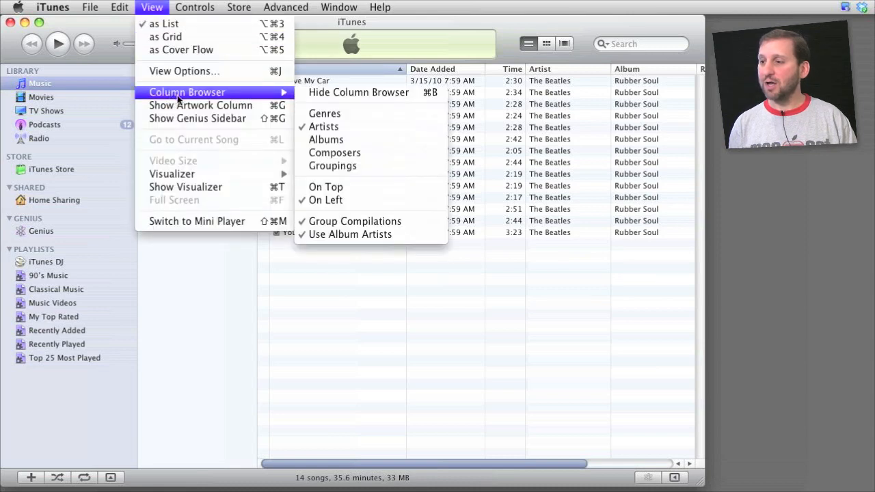
left_click(360, 112)
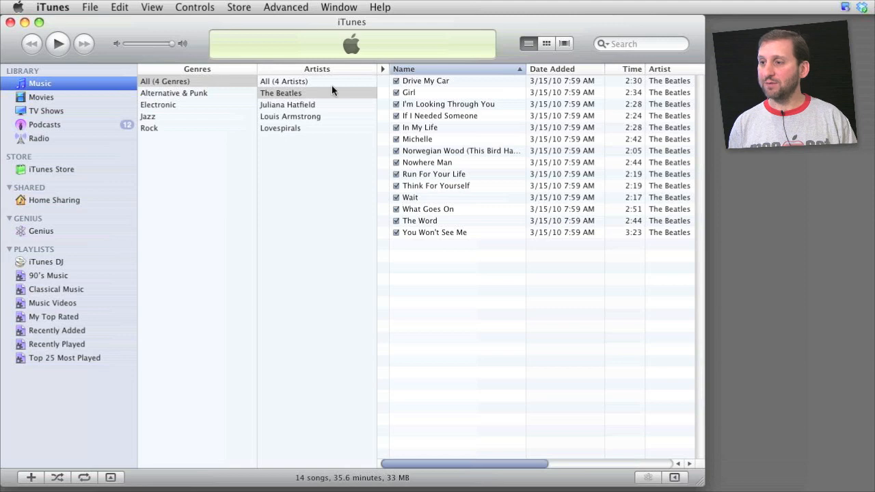
left_click(151, 7)
mouse_move(177, 90)
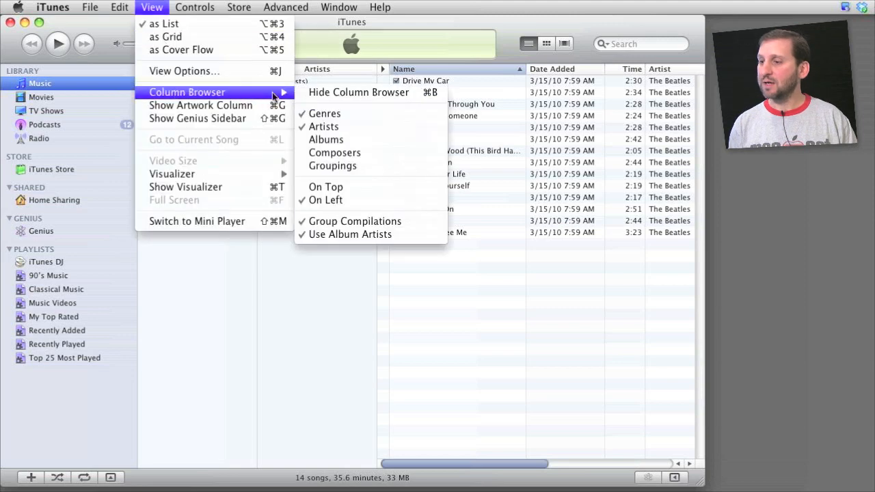
left_click(345, 139)
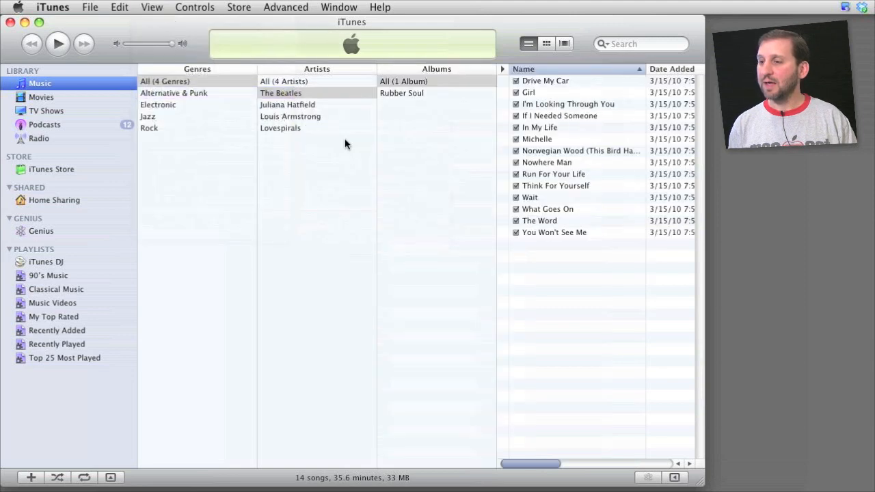
- Browse the Alternative & Punk and Electronic genres, and narrow Jazz down to Louis Armstrong's All-Time Greatest Hits album
left_click(179, 93)
left_click(172, 104)
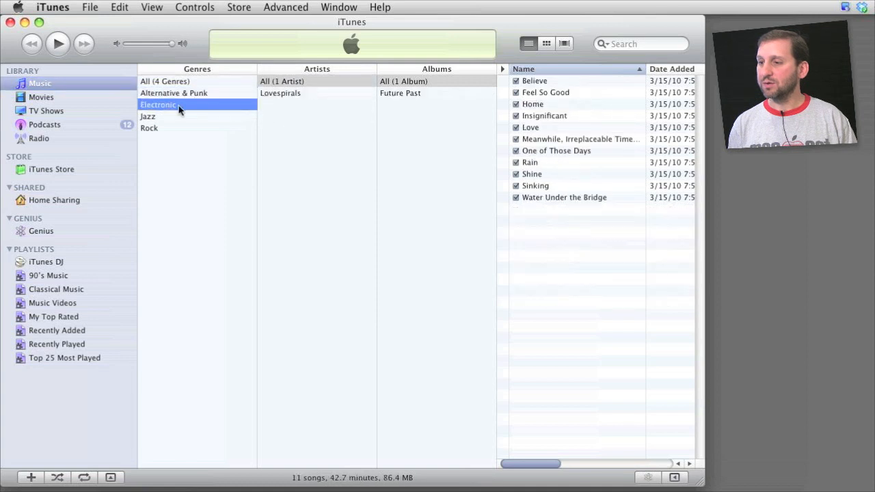
left_click(150, 116)
left_click(297, 94)
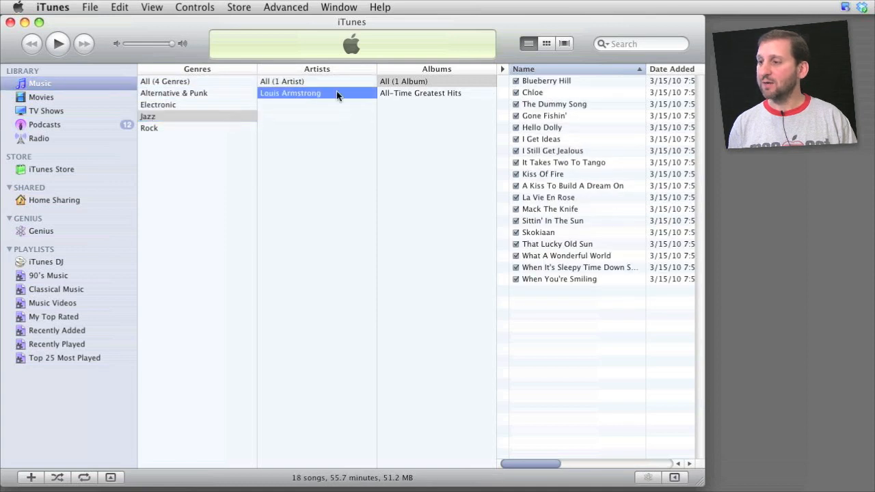
left_click(403, 93)
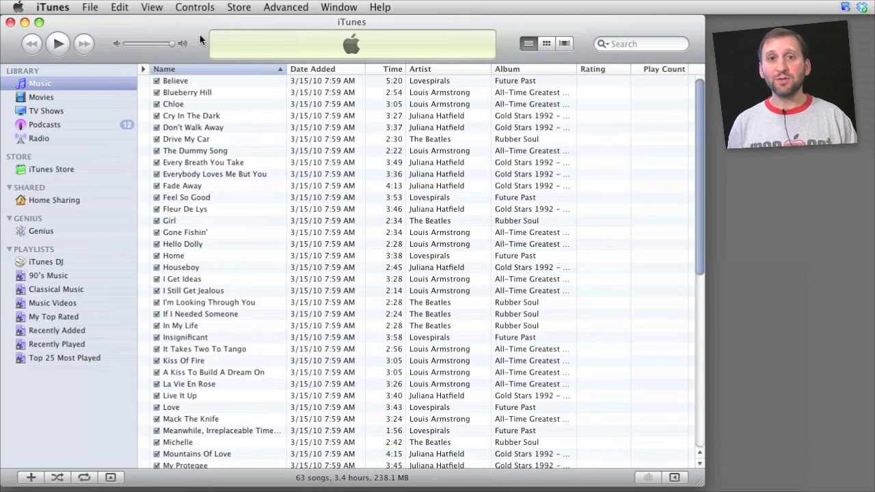
- Switch the music library to grid view and open the Rubber Soul album's song list
left_click(547, 44)
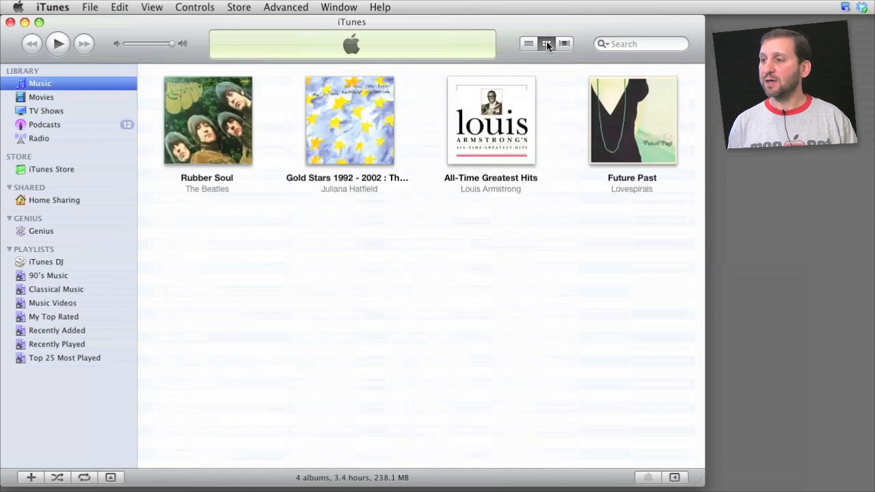
mouse_move(210, 109)
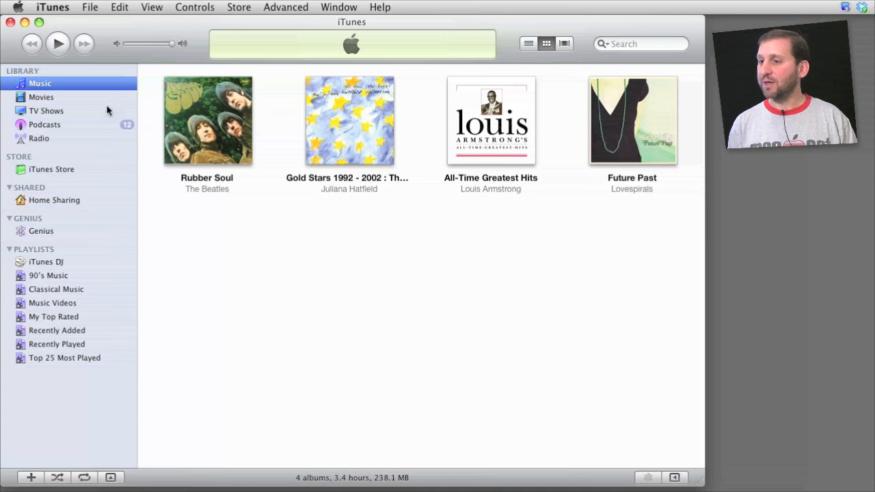
double_click(220, 109)
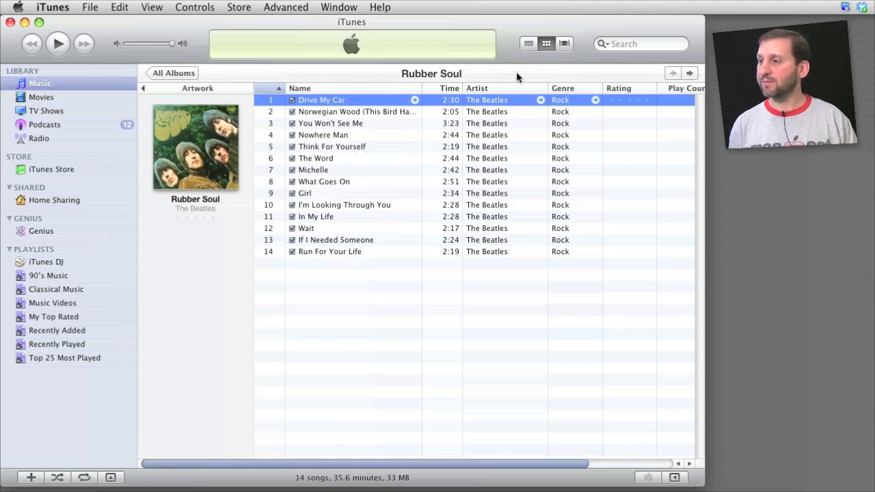
- Switch the library to Cover Flow view and shrink the artwork area to give the song list more room
left_click(564, 44)
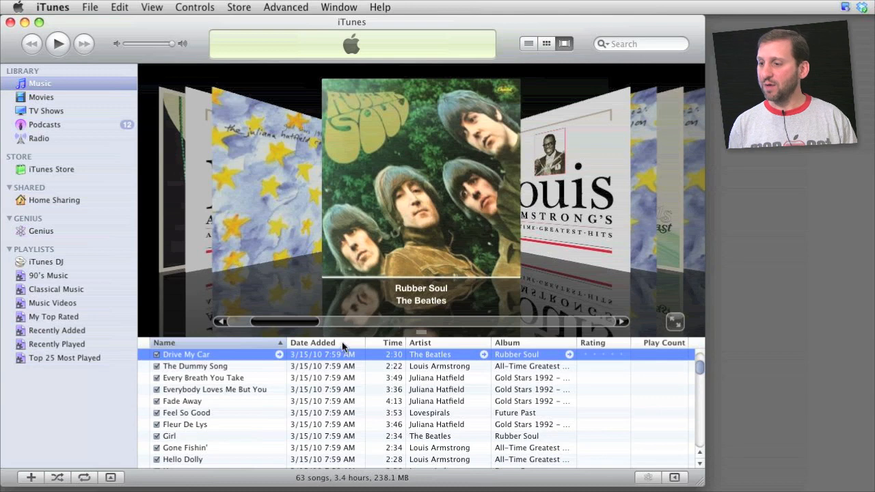
left_click_drag(347, 336, 339, 225)
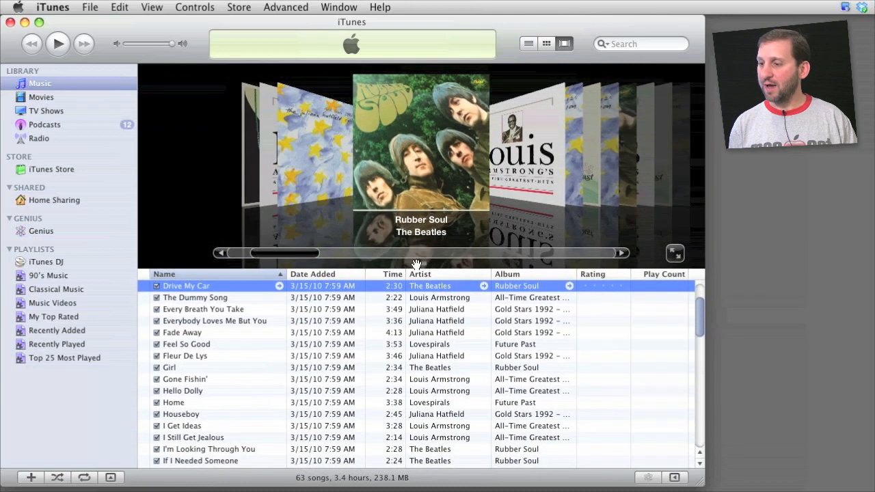
mouse_move(422, 264)
left_mouse_down()
mouse_move(421, 315)
mouse_move(422, 249)
left_mouse_up()
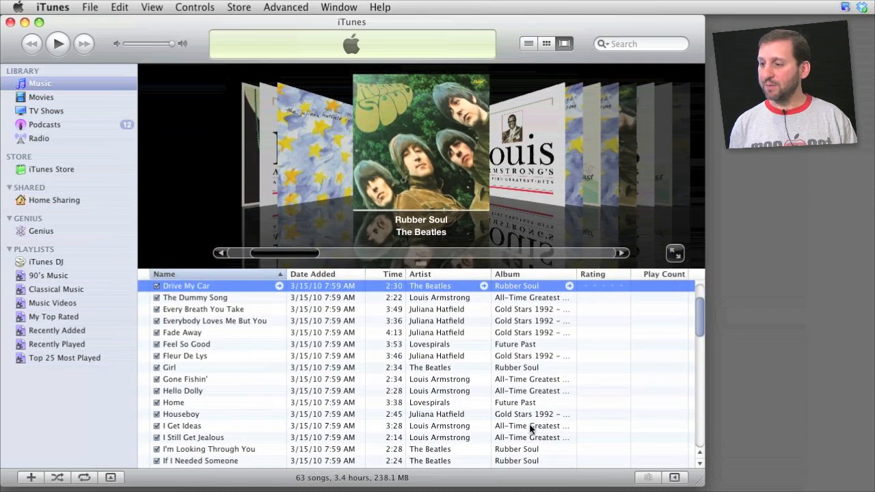
- Select Everybody Loves Me But You, Fleur De Lys and Home in turn to bring up their album covers
left_click(211, 322)
left_click(222, 356)
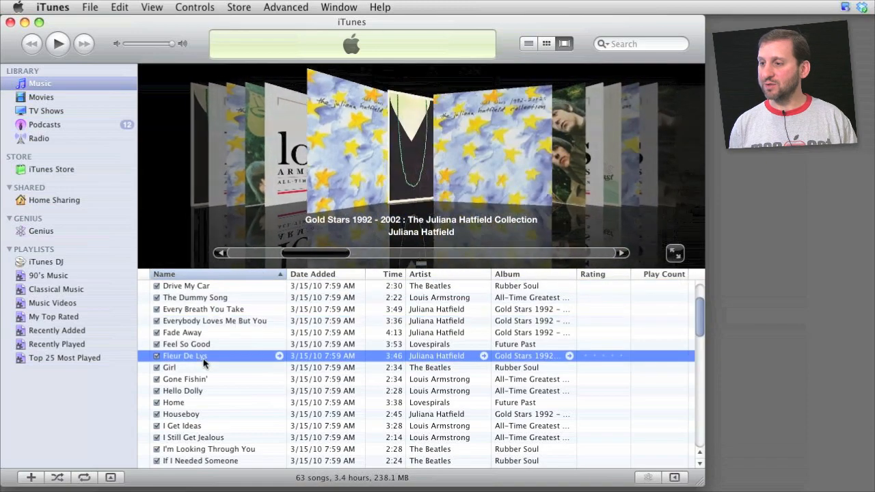
left_click(236, 404)
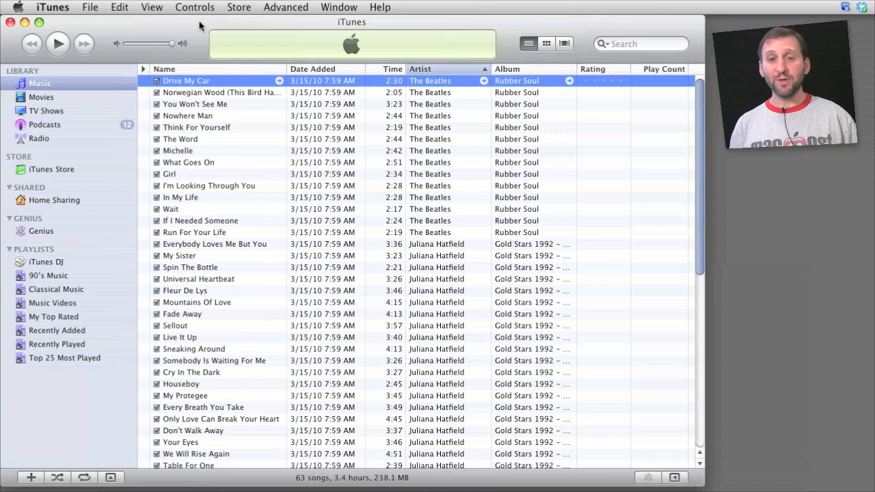
- Create a new playlist named My Playlist
left_click(29, 478)
type("My Playlist")
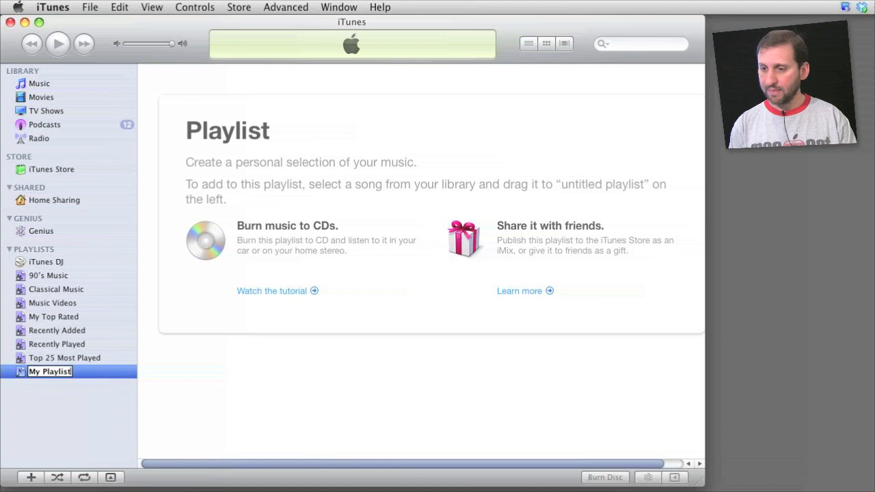
- Add songs from the music library to My Playlist, including Think For Yourself, Everybody Loves Me But You and Every Breath You Take, and open it
key("Return")
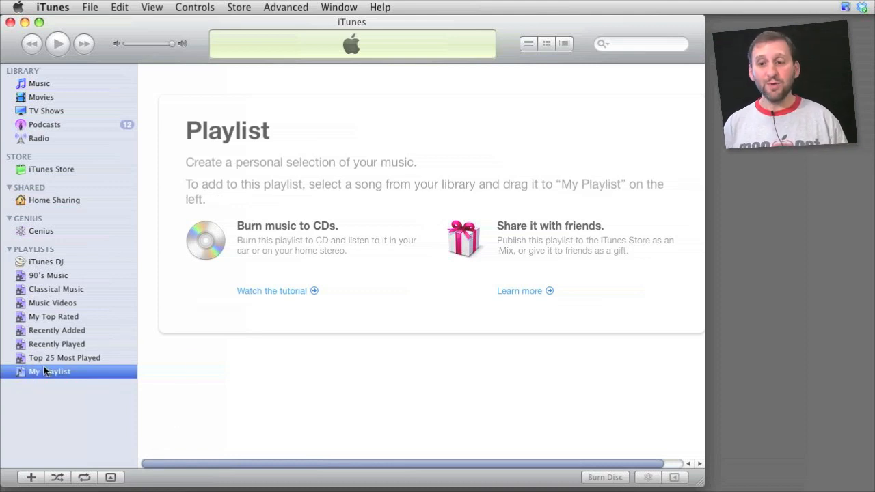
left_click(41, 84)
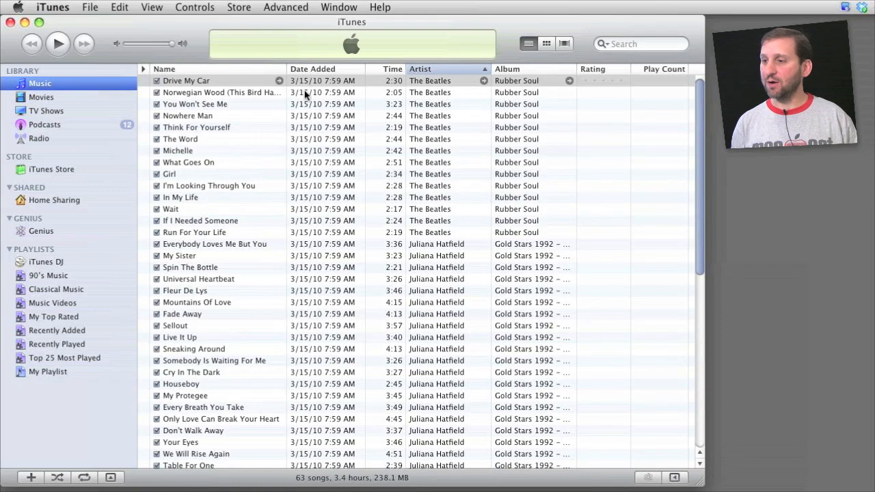
left_click(225, 129)
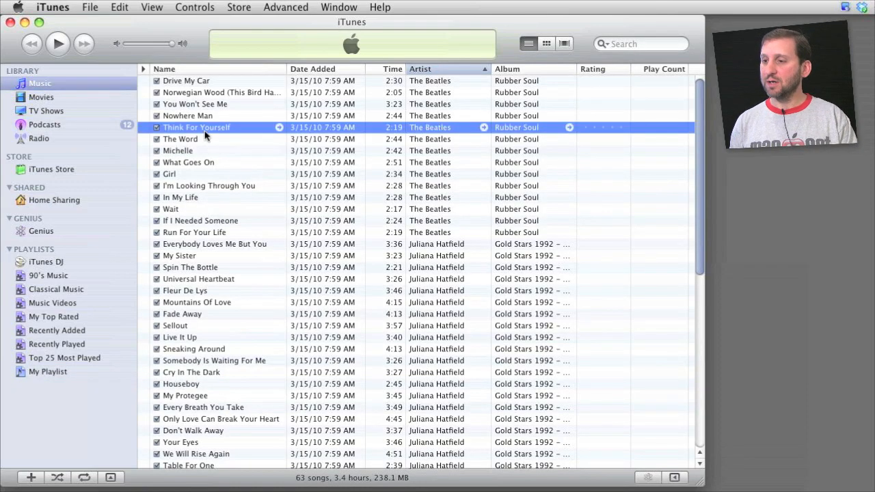
left_click_drag(219, 132, 47, 372)
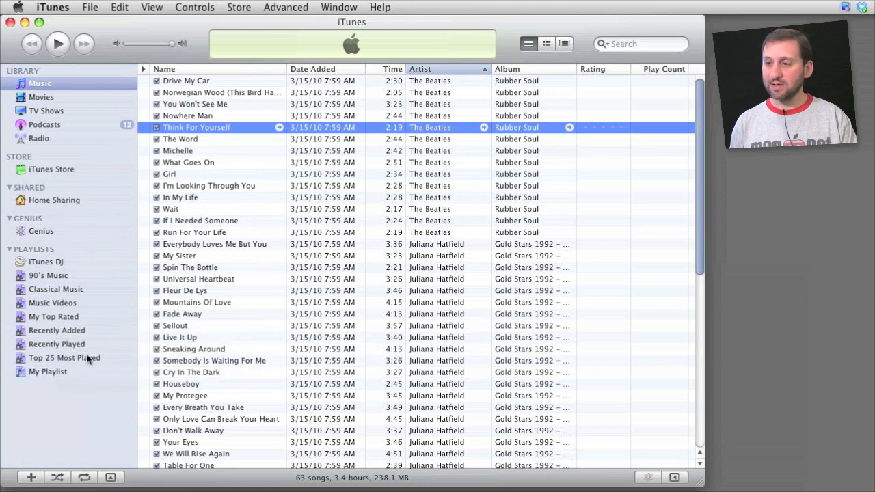
left_click_drag(219, 244, 42, 369)
left_click_drag(209, 408, 50, 373)
left_click(50, 373)
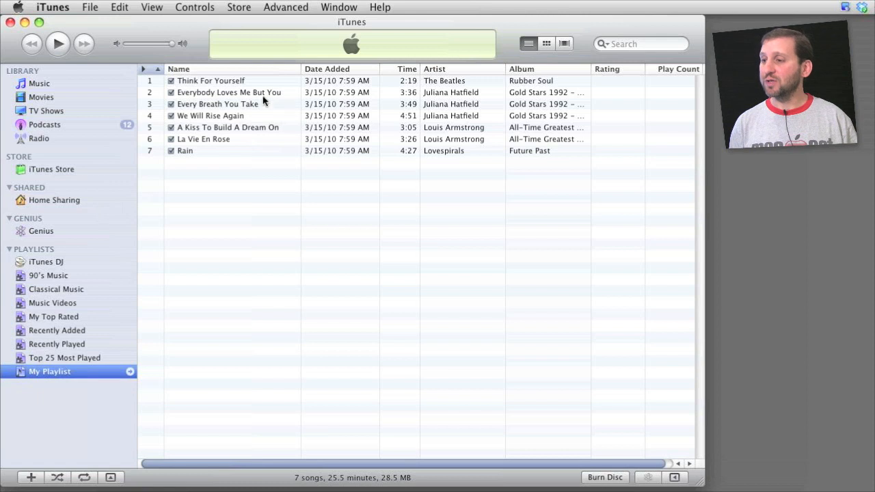
- Remove the song Think For Yourself from My Playlist
left_click(232, 81)
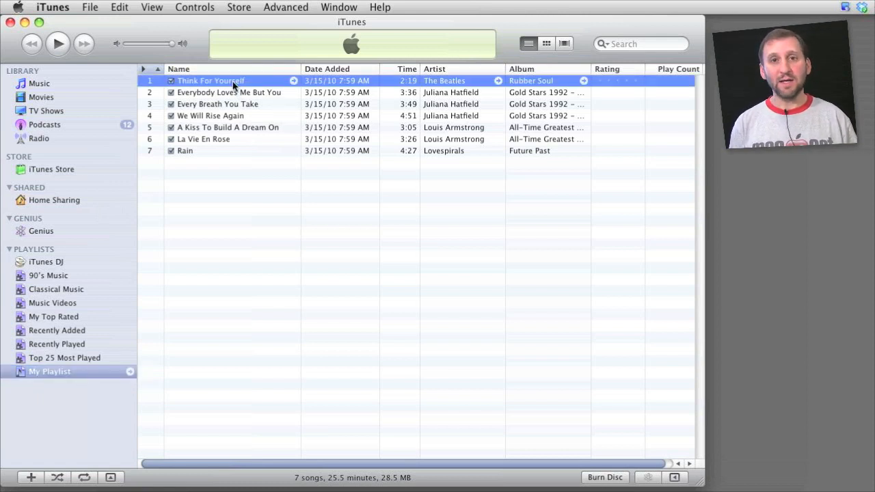
key("Delete")
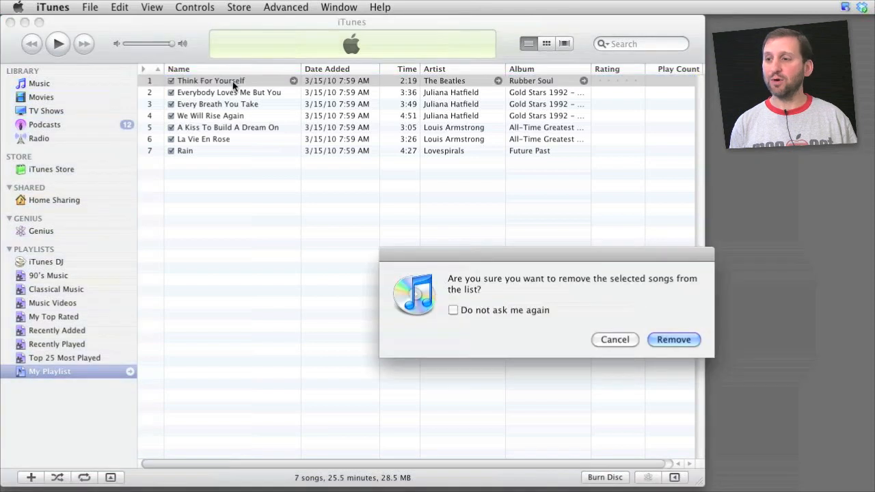
left_click(668, 340)
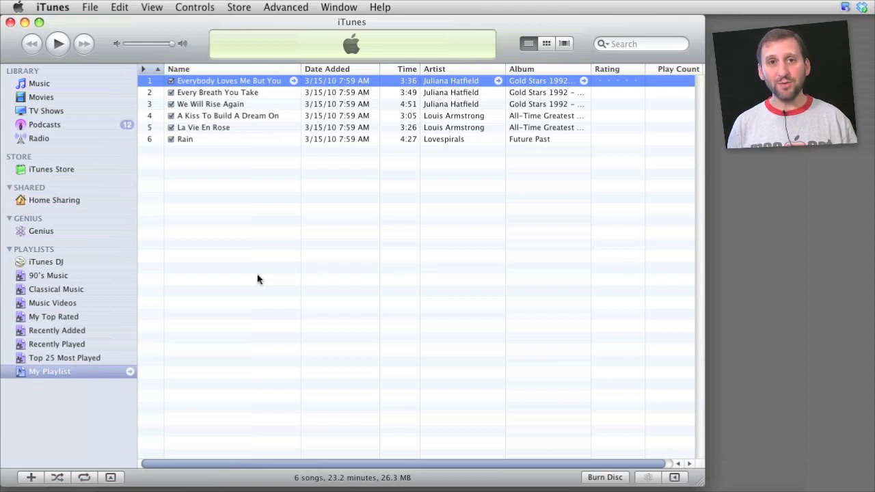
- Move the song We Will Rise Again to the end of My Playlist
left_click(216, 104)
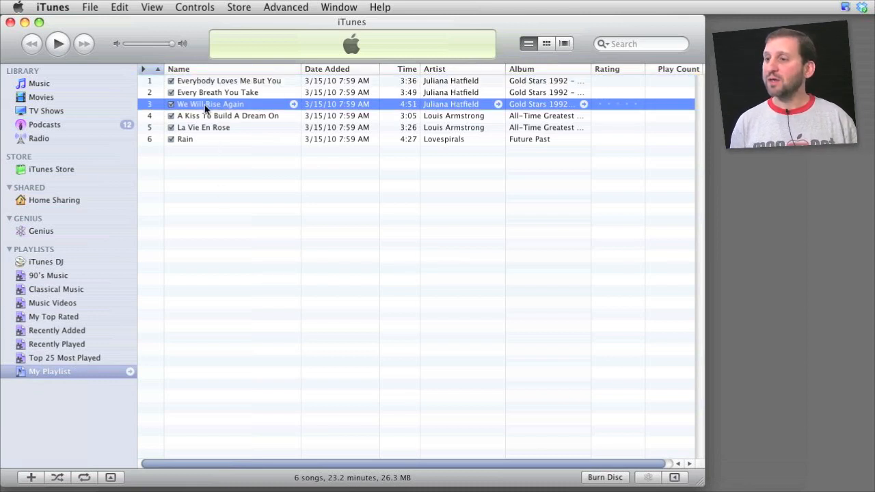
left_click_drag(207, 104, 208, 145)
key("Up")
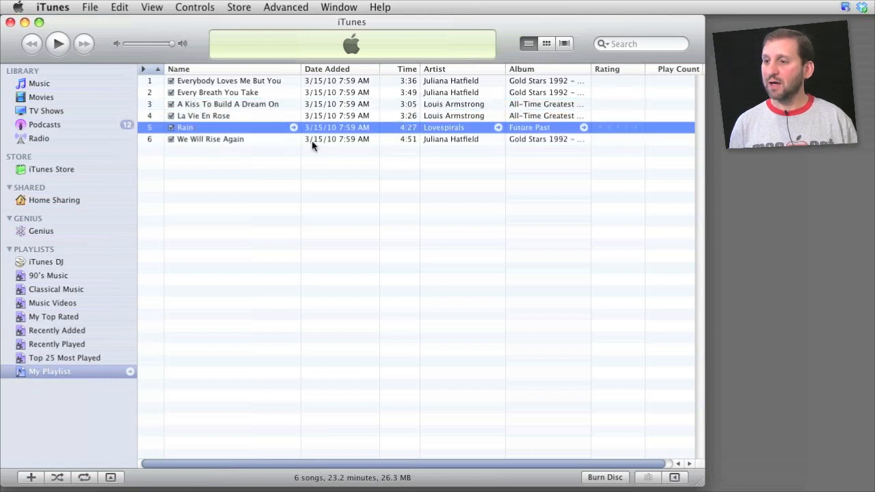
- Move the song Rain to the start of My Playlist, briefly play La Vie En Rose, and keep the list sorted by playlist order
double_click(210, 127)
key("space")
left_click_drag(194, 127, 190, 81)
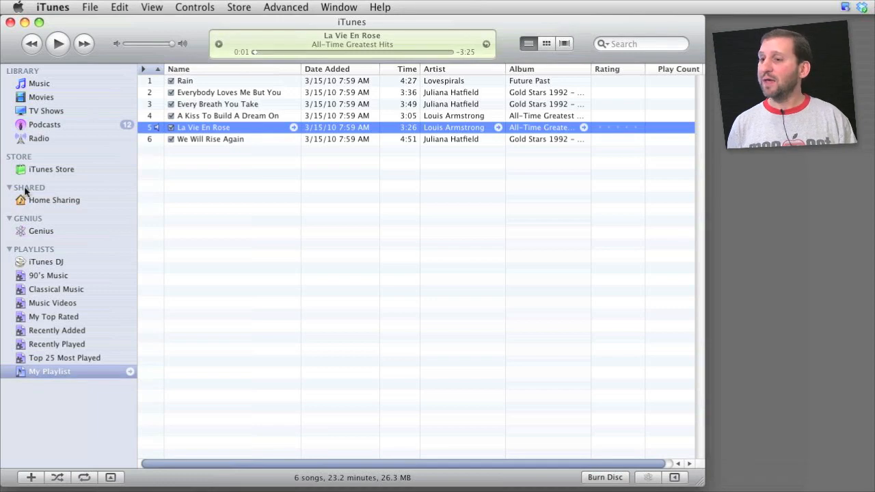
left_click(144, 69)
left_click(143, 70)
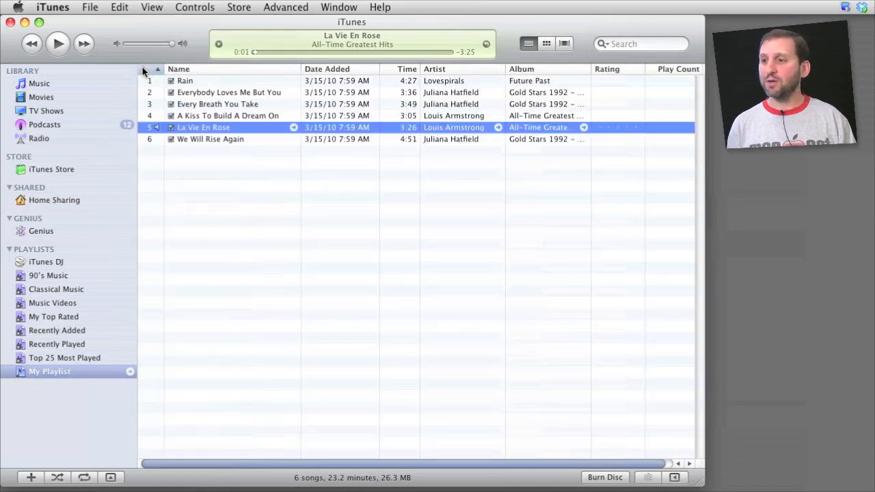
- View My Playlist in grid view and Cover Flow view, and return it to list view
left_click(546, 43)
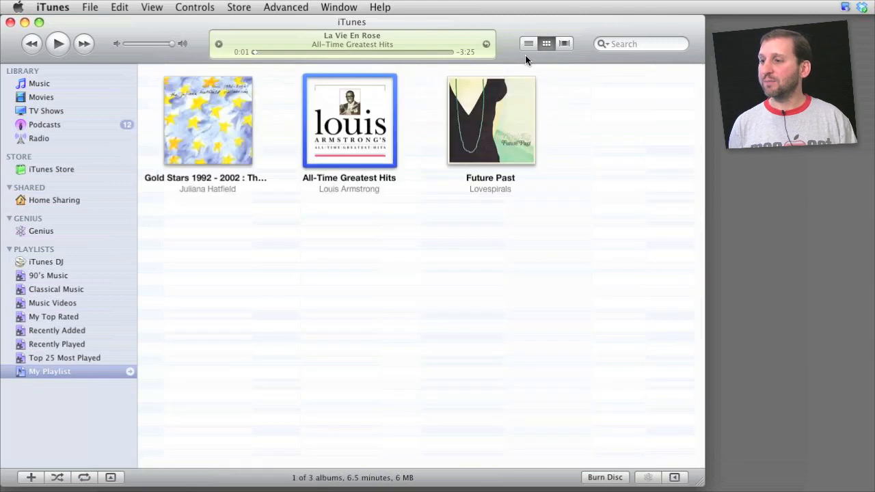
left_click(565, 44)
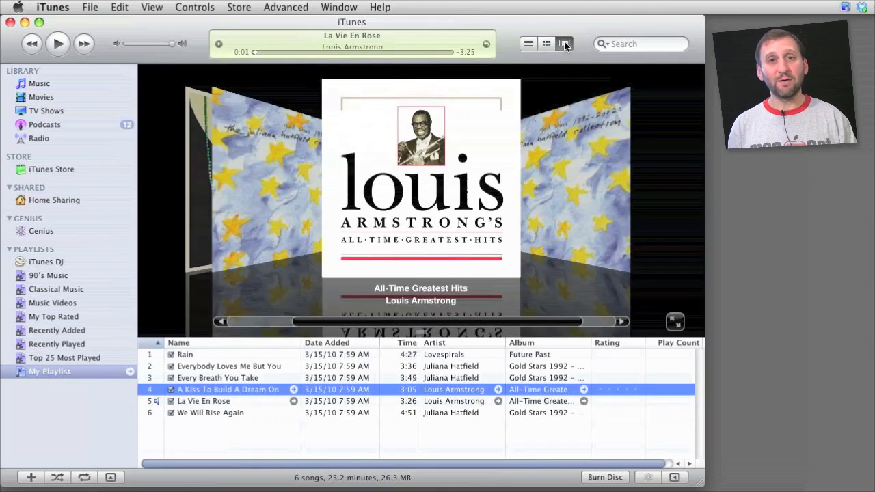
left_click(529, 44)
- Show the column browser for My Playlist and filter its songs by Juliana Hatfield, Louis Armstrong and Lovespirals in turn
left_click(161, 9)
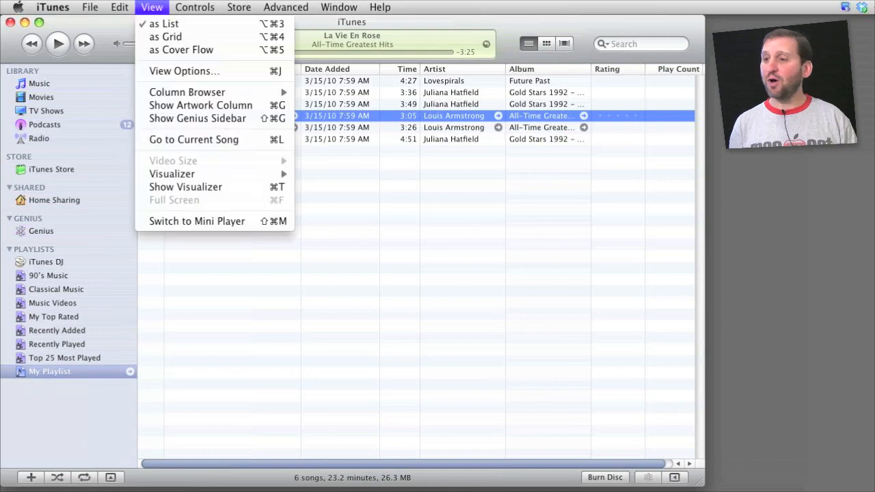
mouse_move(187, 88)
left_click(342, 92)
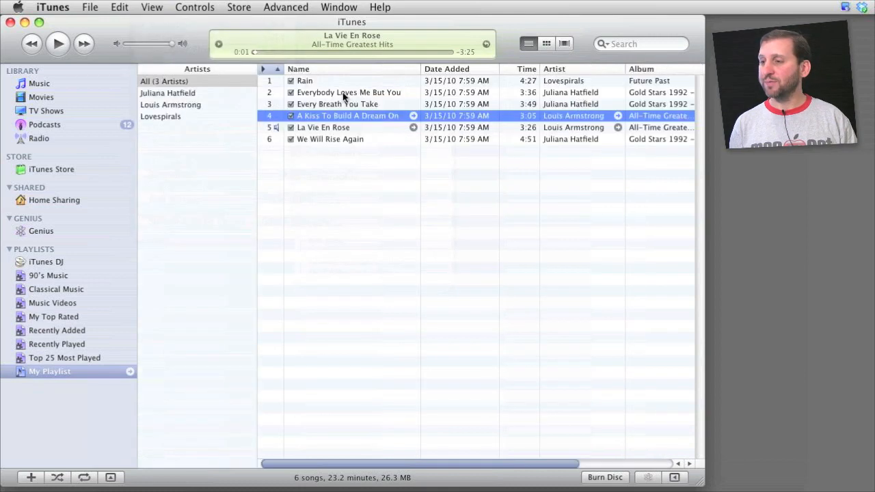
left_click(191, 94)
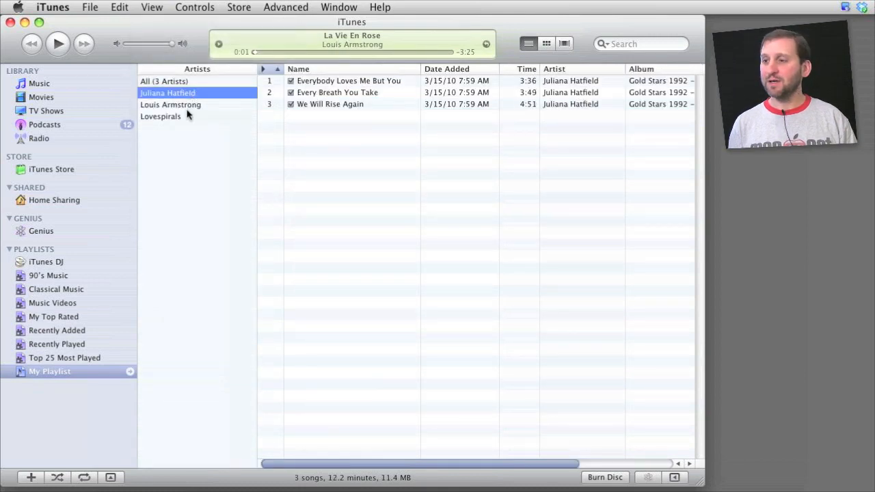
left_click(186, 105)
left_click(181, 117)
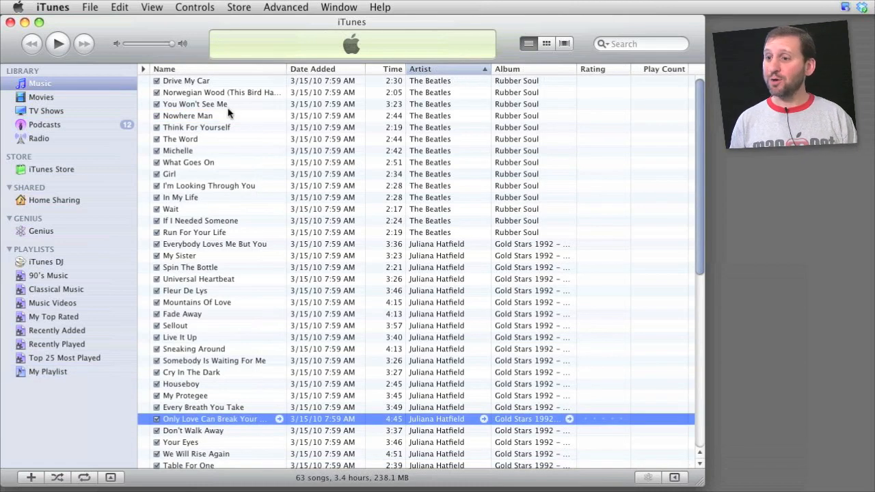
- Search the music library for "beatles", check which fields the search can be limited to, and clear the search
left_click(633, 45)
type("beatles")
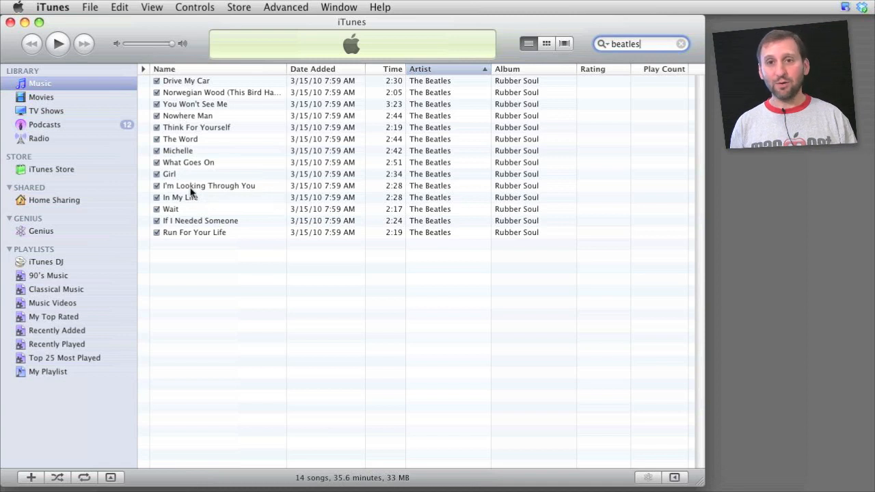
left_click(603, 44)
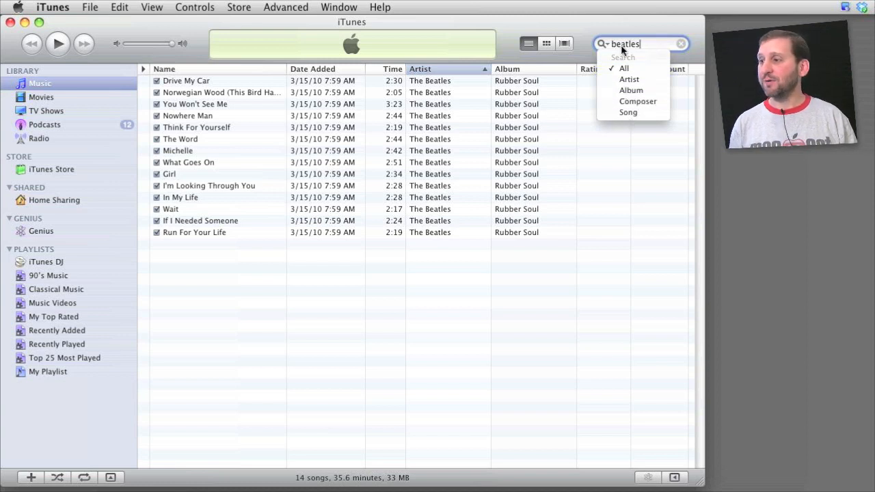
left_click(683, 38)
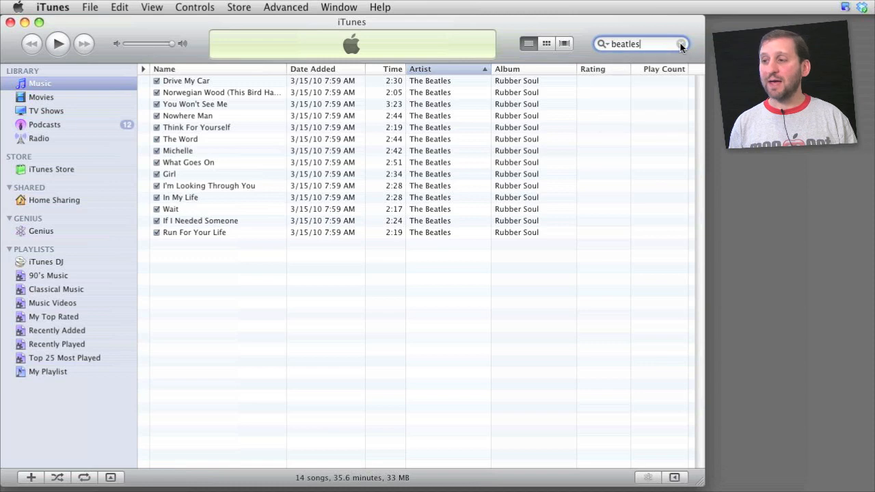
left_click(681, 45)
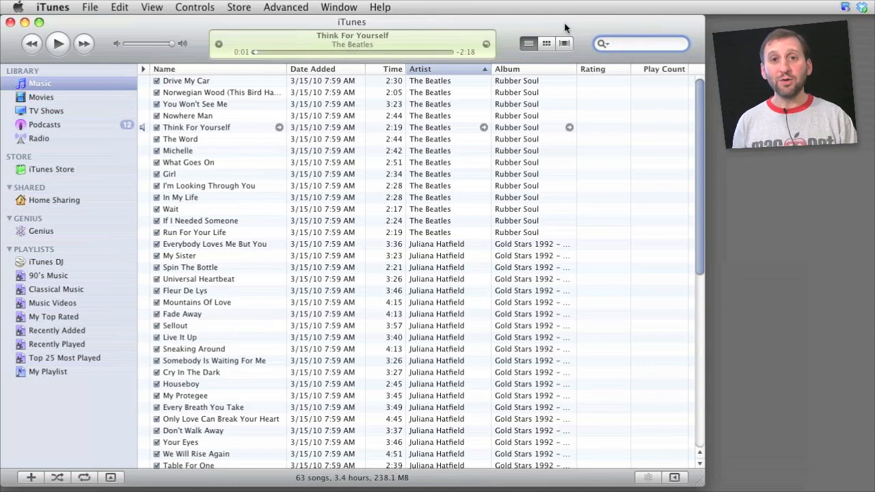
- Search the music library for "your" and add all the matching songs to My Playlist
type("your")
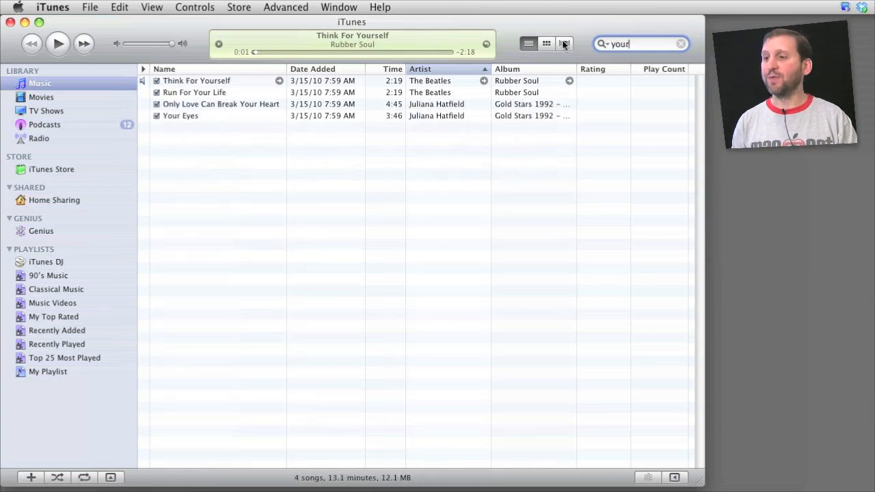
left_click(345, 84)
left_click(337, 117, "shift")
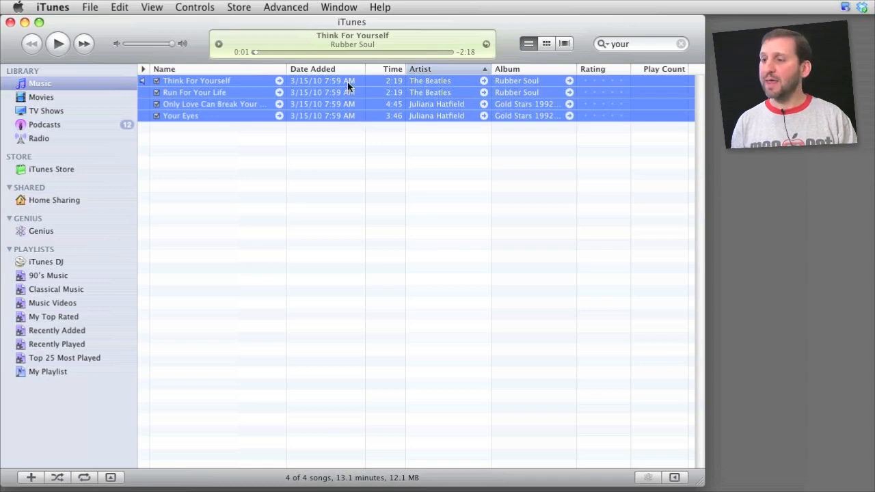
left_click_drag(348, 83, 55, 373)
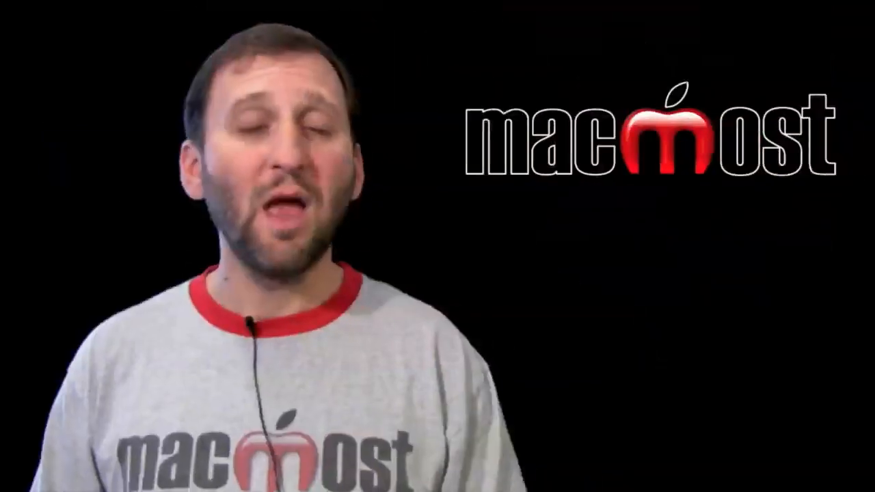